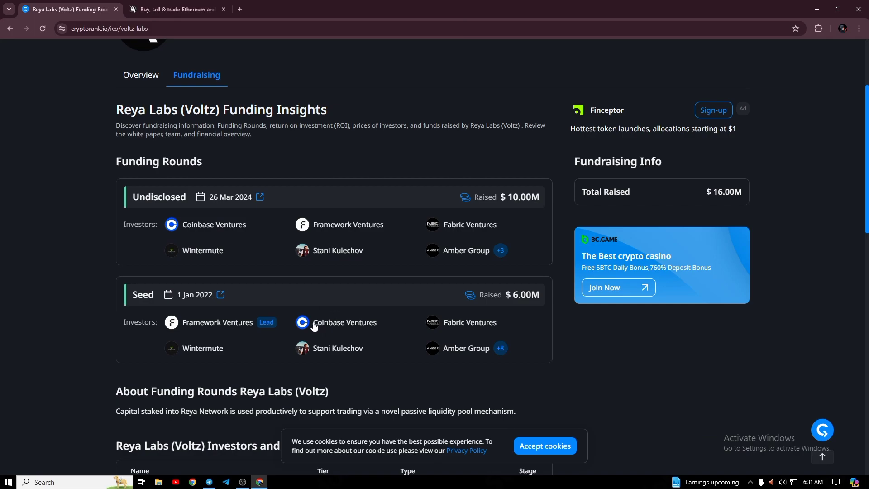
Step: Review the Reya Labs (Voltz) funding page and the airdrop instructions posted in the Airdrop Income [MS] Telegram channel
{"action": "scroll", "coordinate": [588, 292], "scroll_direction": "up", "scroll_amount": 3}
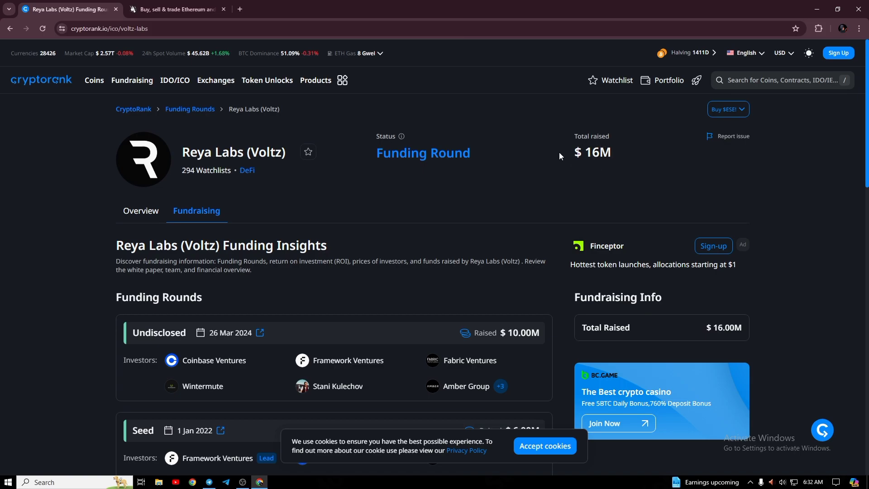
{"action": "left_click", "coordinate": [209, 482]}
{"action": "scroll", "coordinate": [468, 376], "scroll_direction": "down", "scroll_amount": 3}
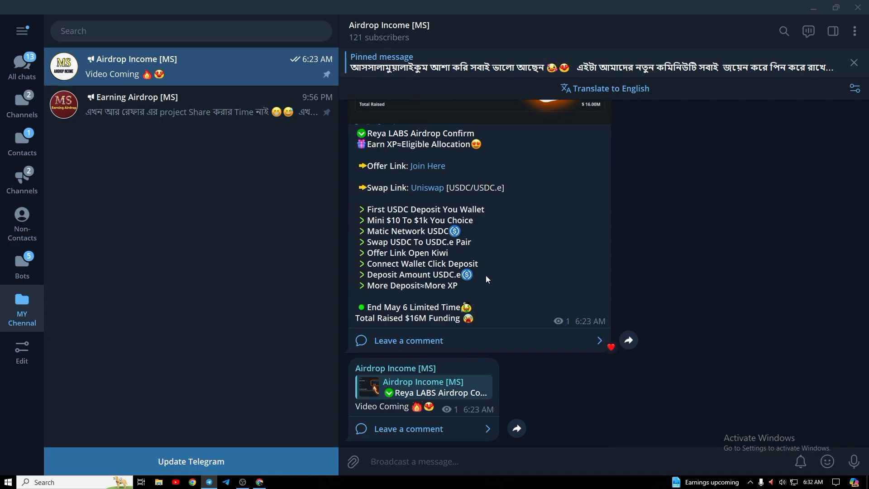
{"action": "scroll", "coordinate": [489, 276], "scroll_direction": "up", "scroll_amount": 2}
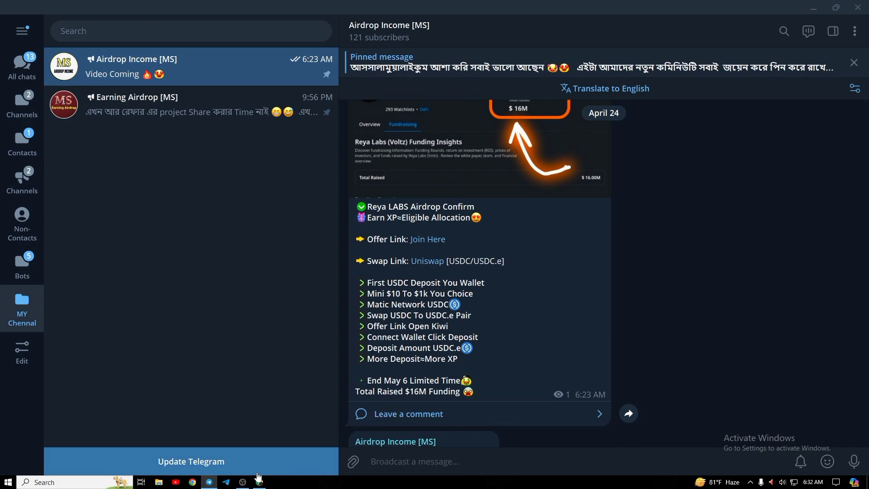
{"action": "left_click", "coordinate": [259, 482]}
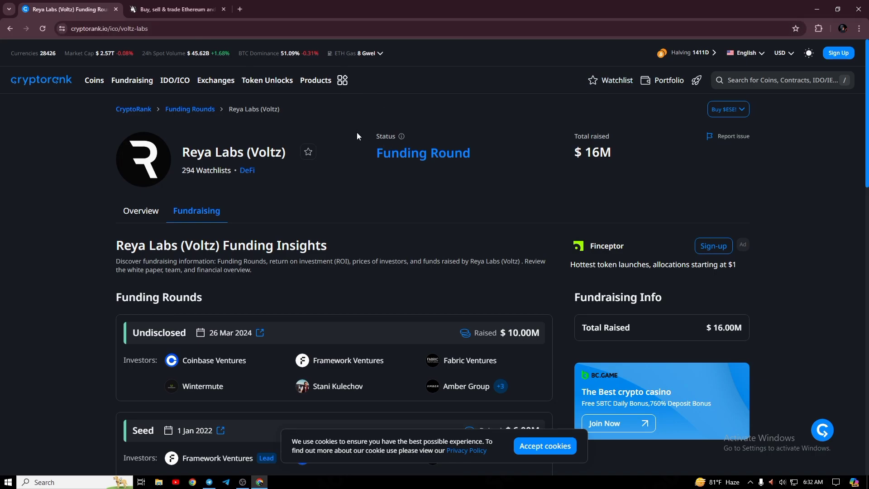
{"action": "left_click", "coordinate": [209, 481]}
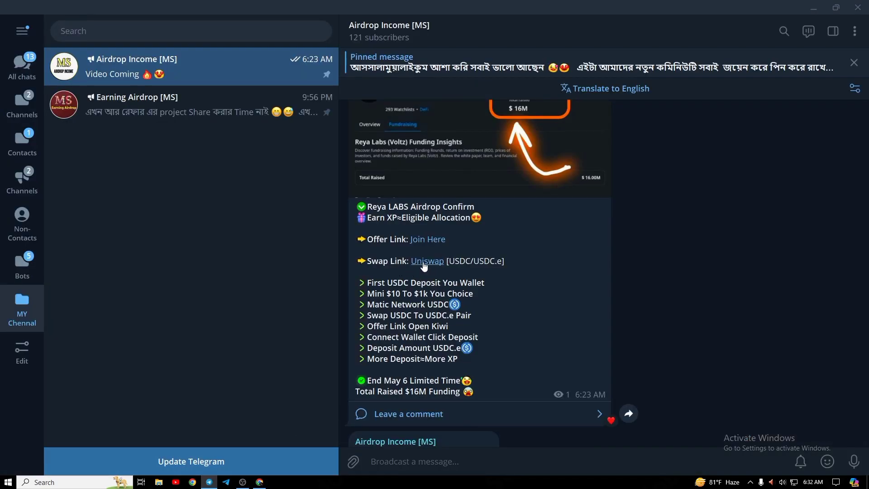
Step: Switch to Uniswap in Chrome and choose Bridged USDC (USDC.e) on Polygon as the token to receive for MATIC
{"action": "left_click", "coordinate": [259, 482]}
{"action": "left_click", "coordinate": [179, 9]}
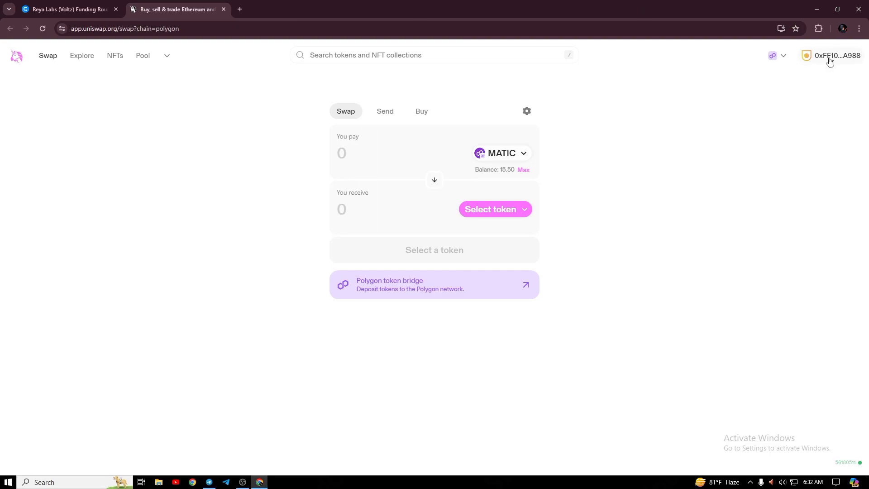
{"action": "left_click", "coordinate": [783, 57]}
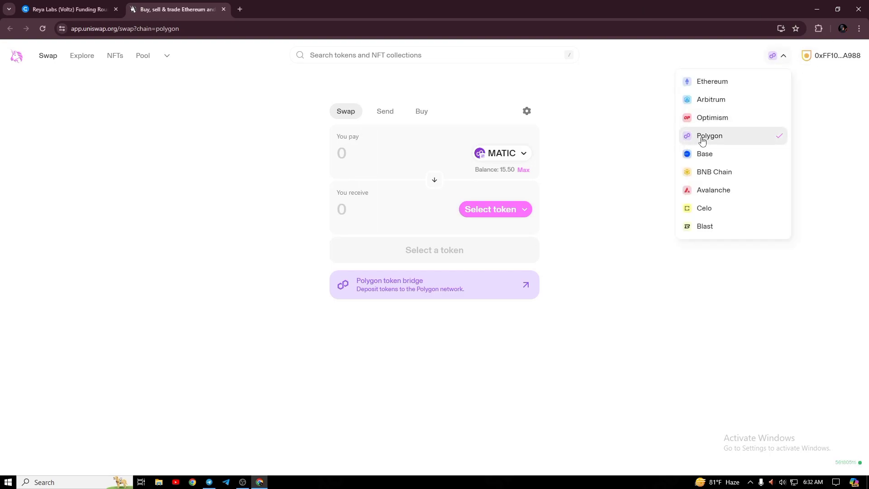
{"action": "left_click", "coordinate": [503, 210]}
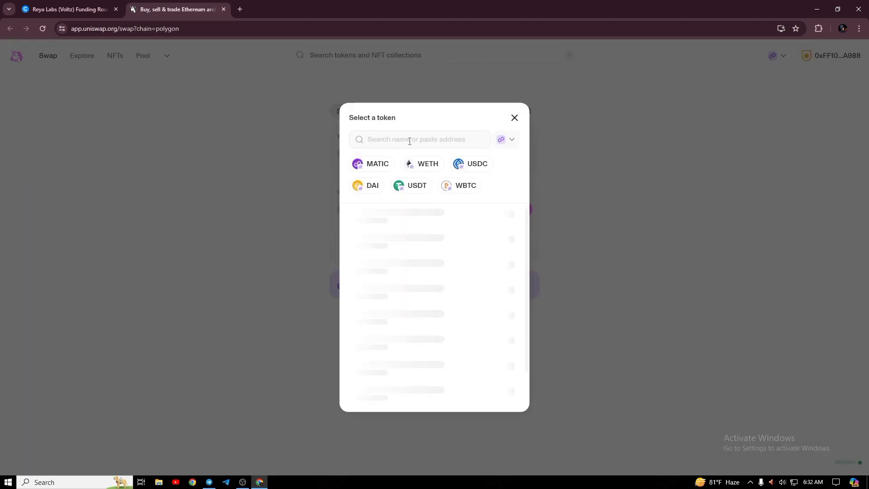
{"action": "type", "text": "usdc"}
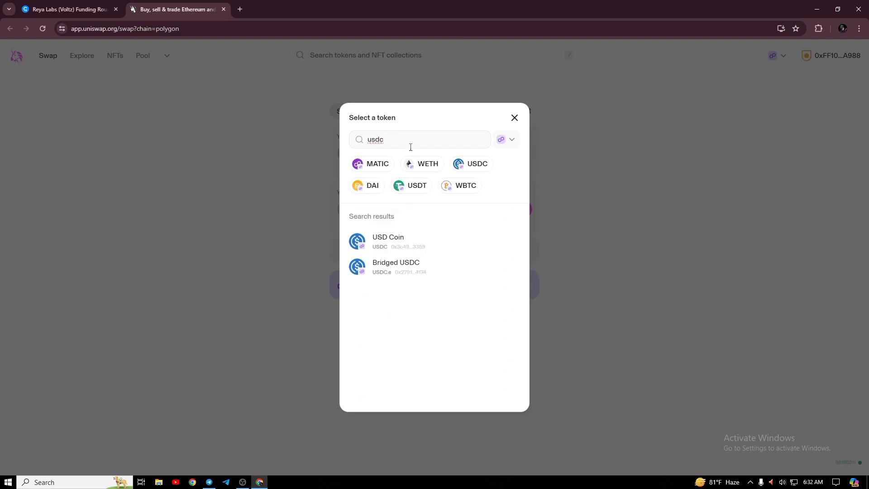
{"action": "left_click", "coordinate": [399, 271]}
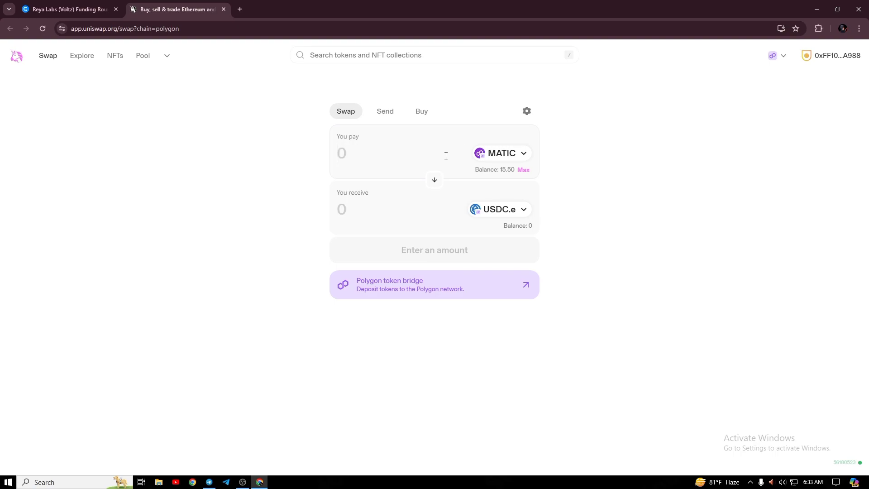
{"action": "left_click", "coordinate": [384, 151]}
{"action": "type", "text": "12"}
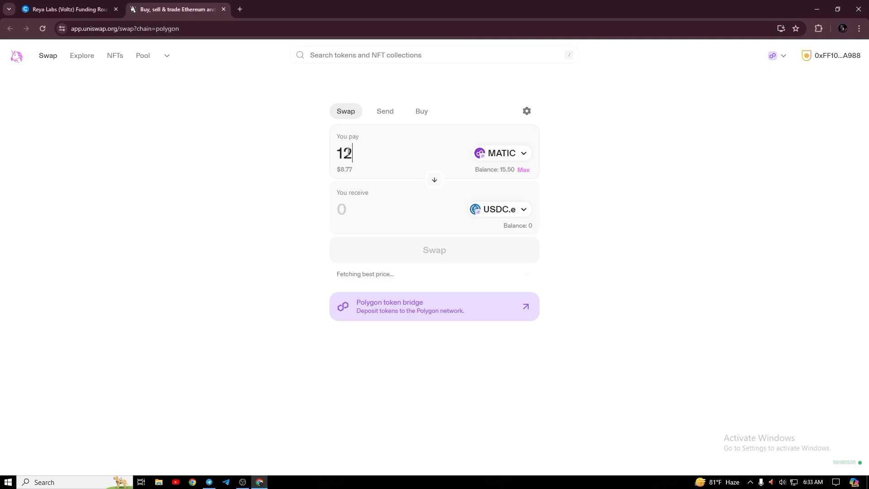
{"action": "key", "text": "BackSpace"}
{"action": "key", "text": "BackSpace"}
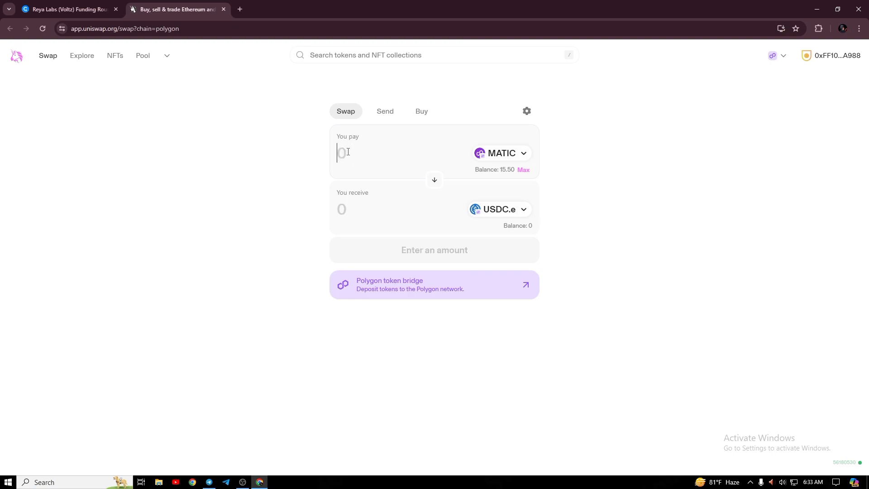
Step: Swap MATIC for 10.3 USDC.e, approve the transaction in MetaMask and dismiss the swap dialog
{"action": "type", "text": "10"}
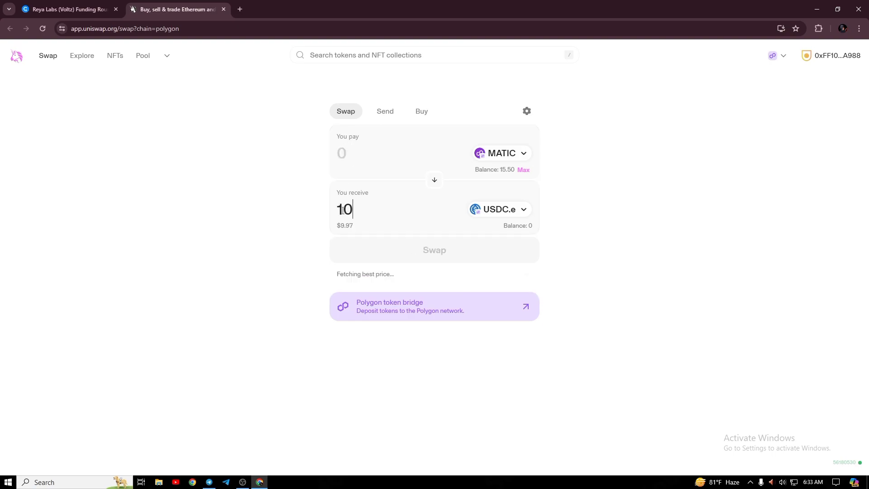
{"action": "type", "text": ".3"}
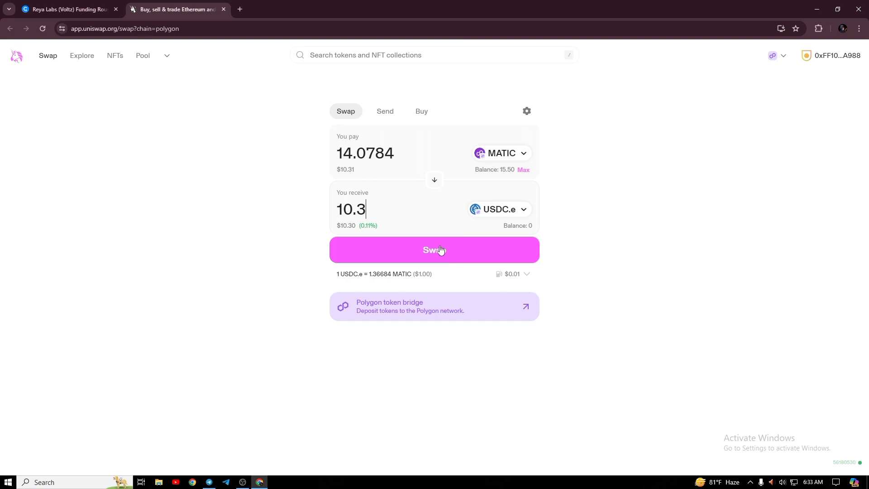
{"action": "left_click", "coordinate": [445, 251]}
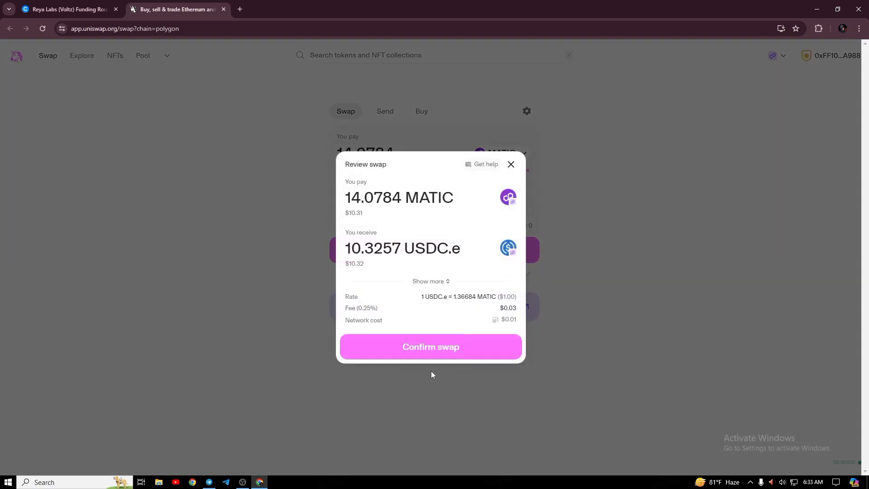
{"action": "left_click", "coordinate": [450, 345]}
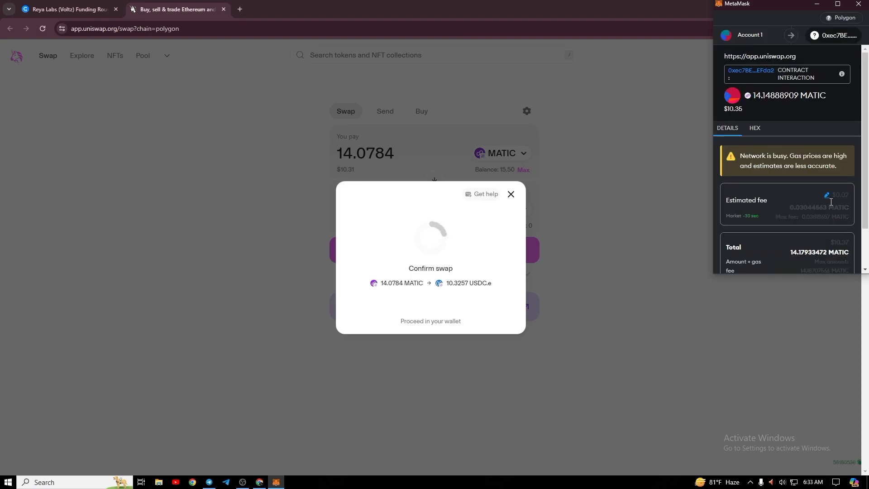
{"action": "scroll", "coordinate": [831, 202], "scroll_direction": "down", "scroll_amount": 2}
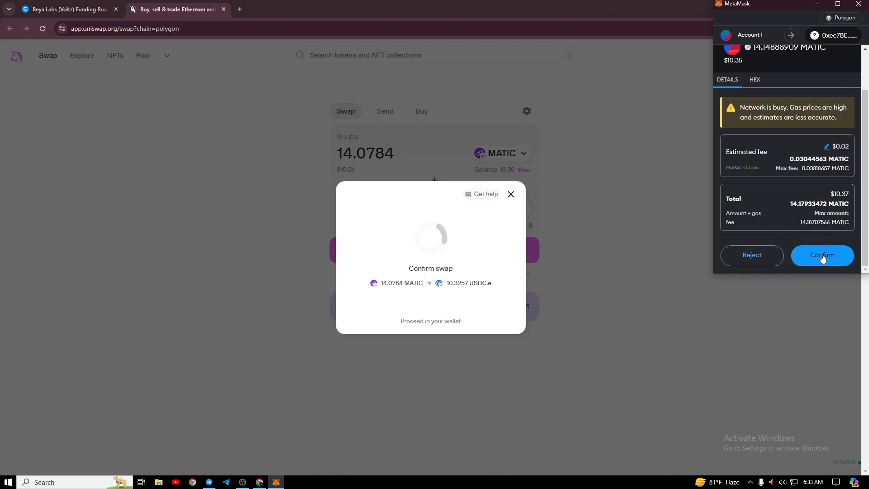
{"action": "left_click", "coordinate": [822, 255]}
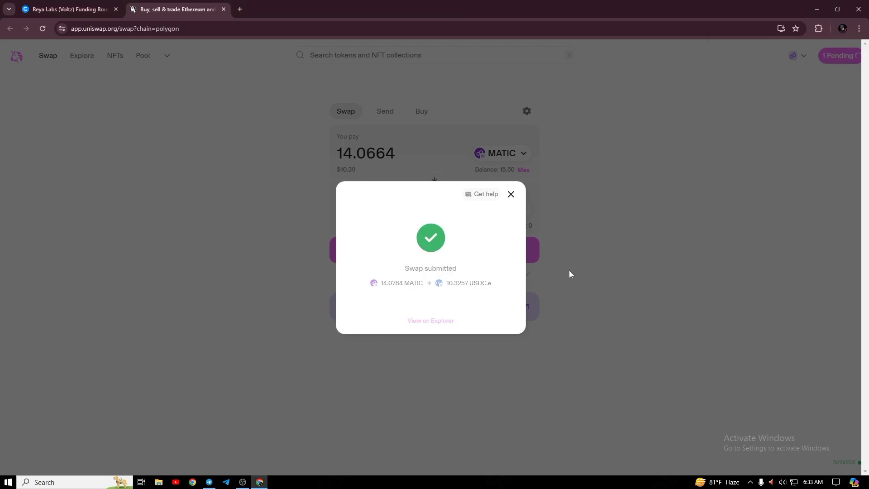
{"action": "left_click", "coordinate": [510, 194]}
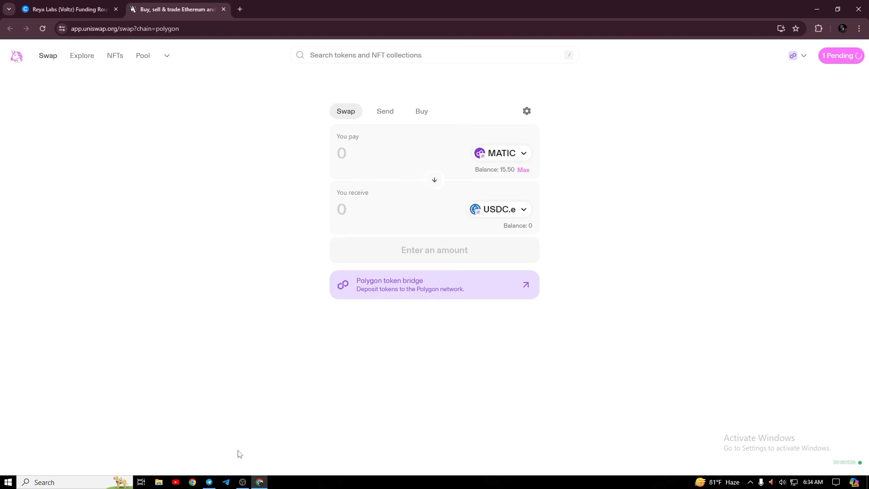
Step: Open the Reya offer link from the Telegram channel post and check the swap's status on Uniswap
{"action": "left_click", "coordinate": [209, 482]}
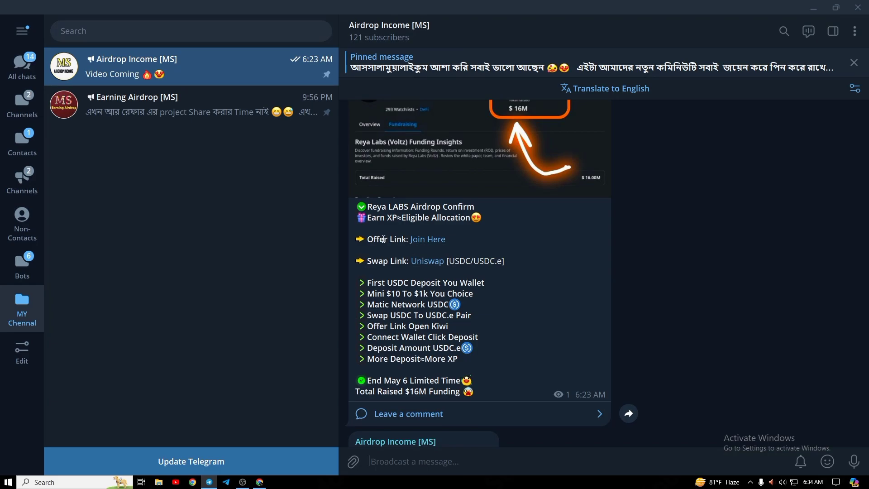
{"action": "left_click", "coordinate": [423, 239]}
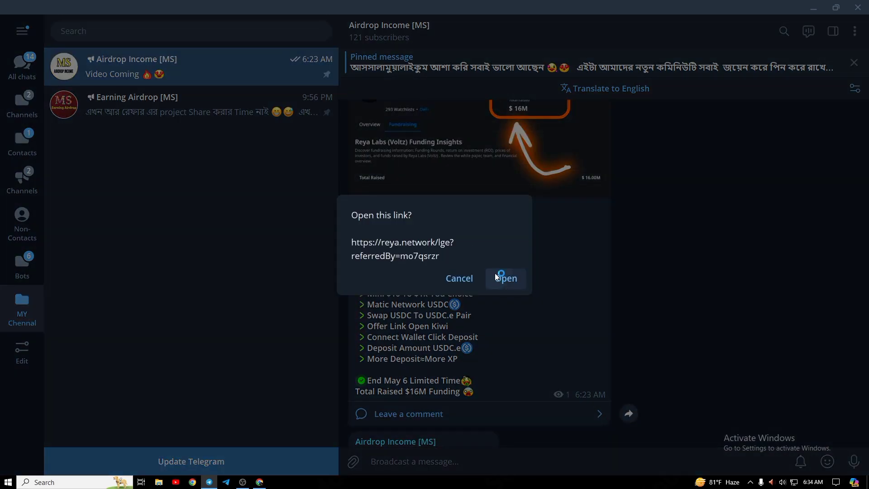
{"action": "left_click", "coordinate": [496, 276]}
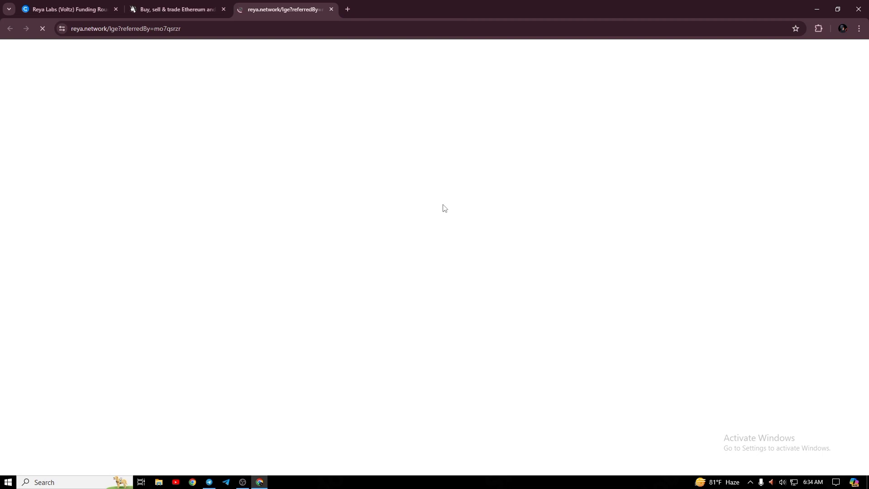
{"action": "left_click", "coordinate": [167, 10]}
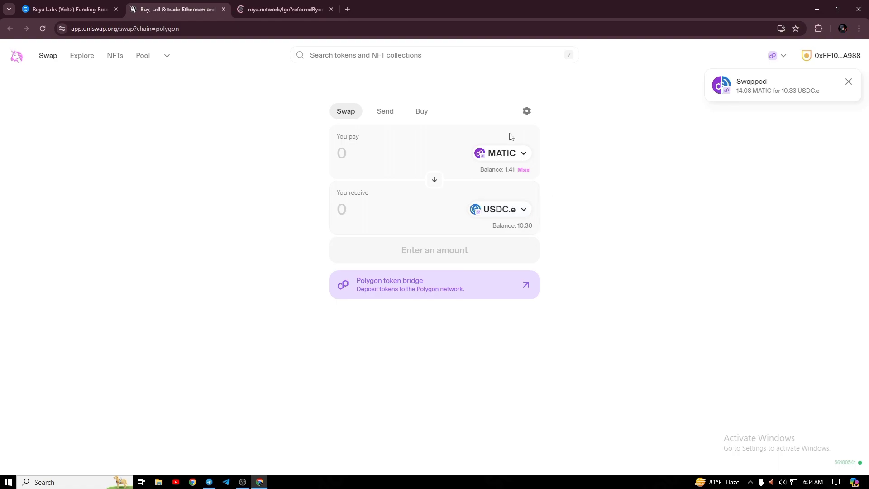
{"action": "left_click", "coordinate": [269, 6]}
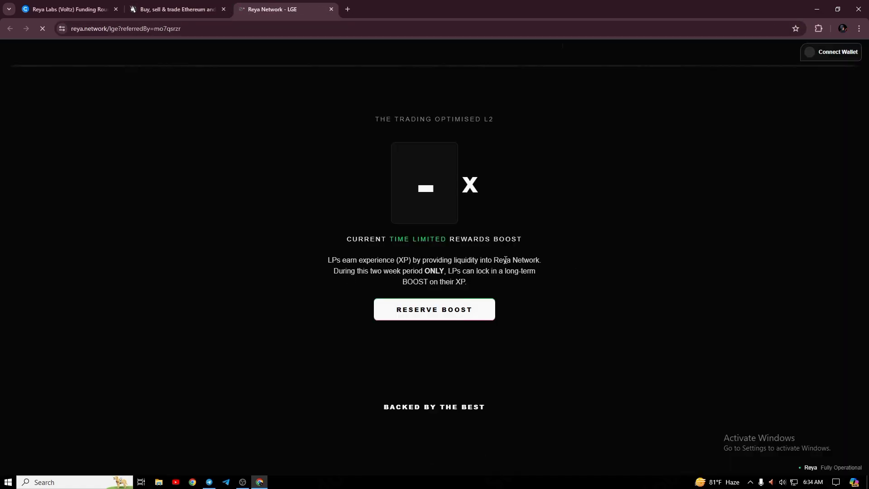
Step: Connect Account 1 of the MetaMask wallet to the Reya Network page
{"action": "left_click", "coordinate": [824, 53]}
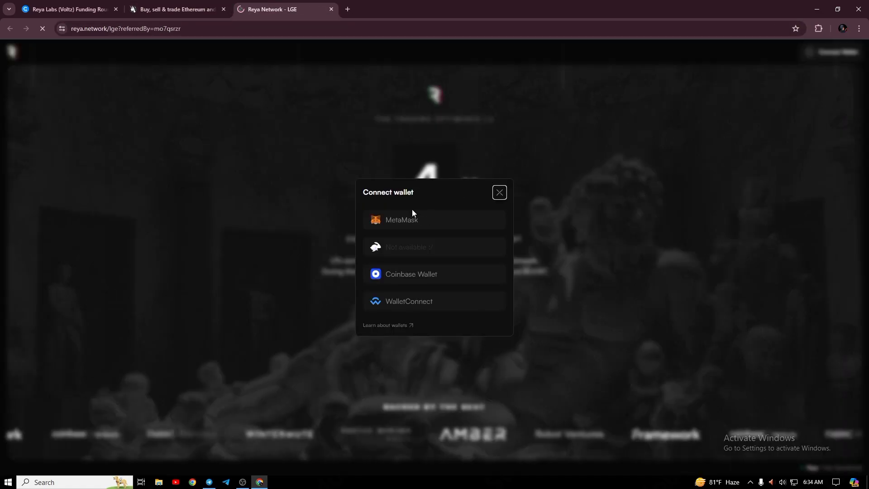
{"action": "left_click", "coordinate": [406, 222]}
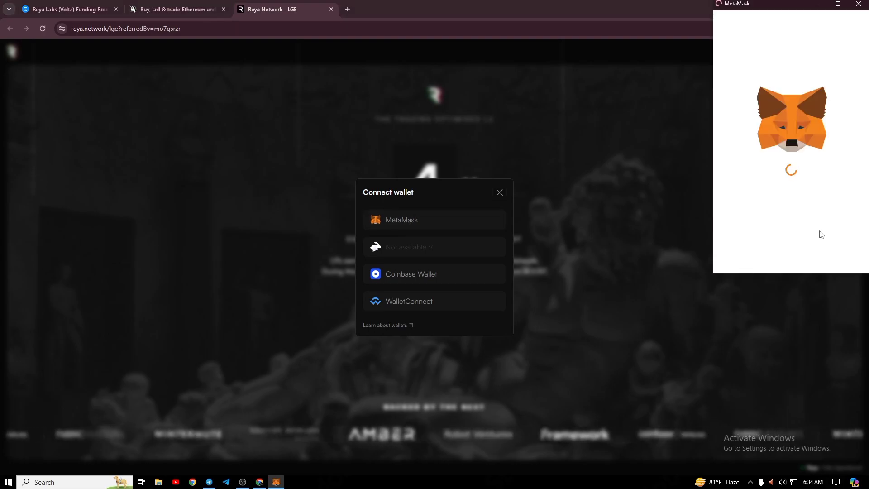
{"action": "left_click", "coordinate": [821, 257]}
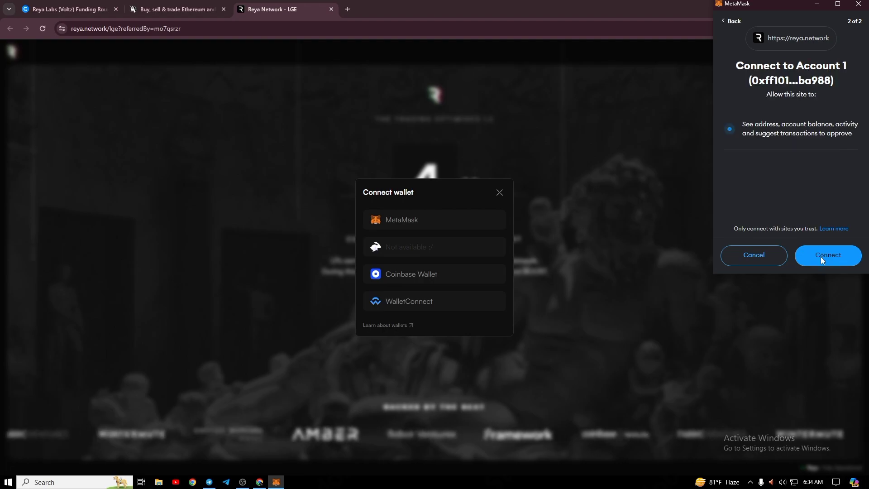
{"action": "left_click", "coordinate": [820, 257]}
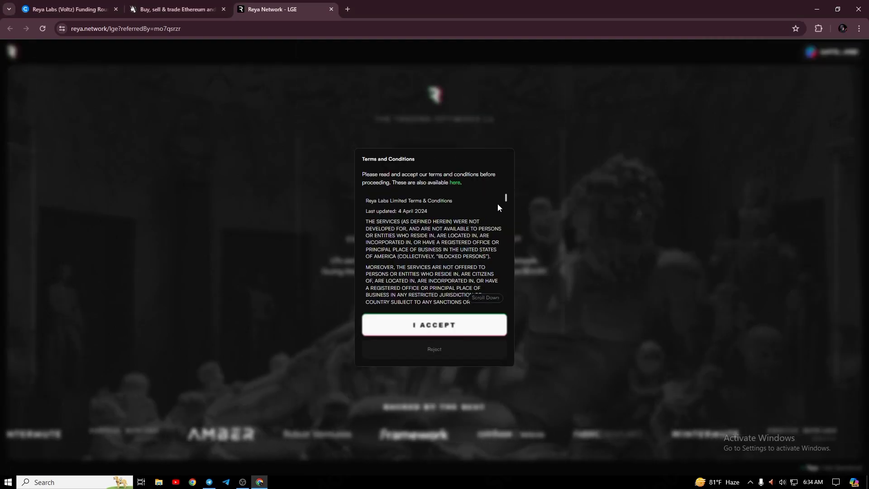
Step: Read through Reya's Terms and Conditions to the end, accept them and approve the request in MetaMask
{"action": "scroll", "coordinate": [502, 204], "scroll_direction": "down", "scroll_amount": 10}
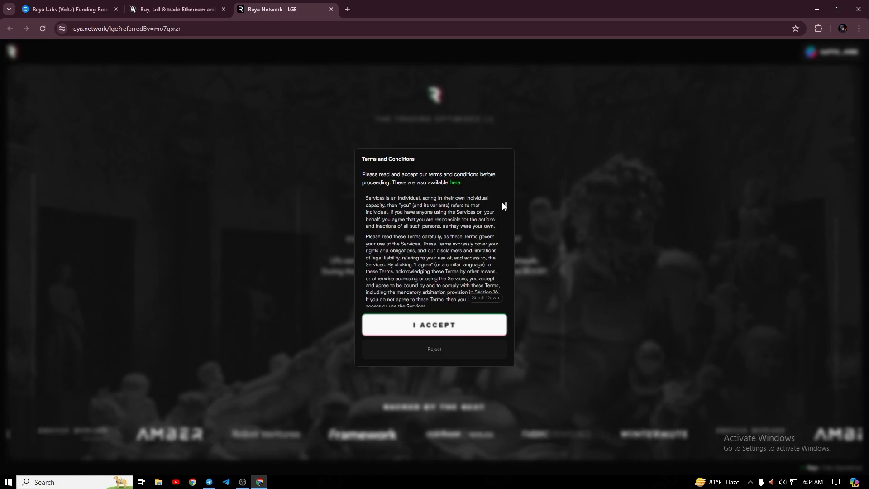
{"action": "scroll", "coordinate": [502, 203], "scroll_direction": "down", "scroll_amount": 12}
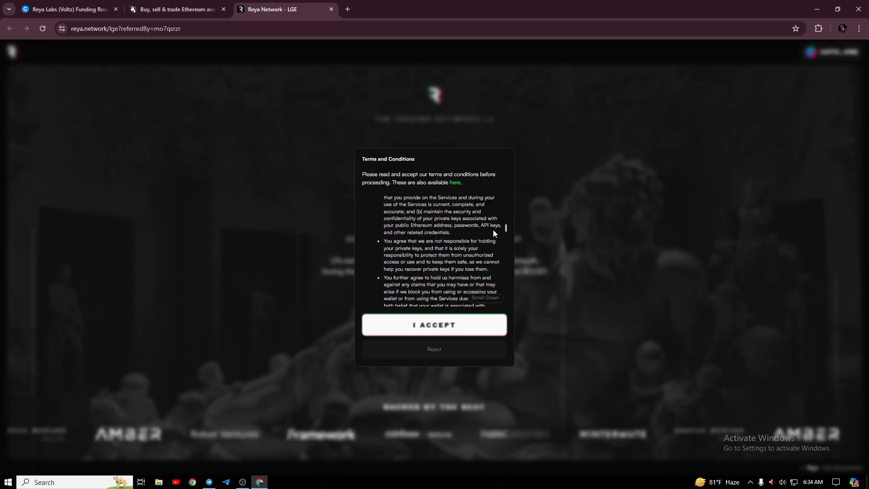
{"action": "scroll", "coordinate": [494, 231], "scroll_direction": "down", "scroll_amount": 12}
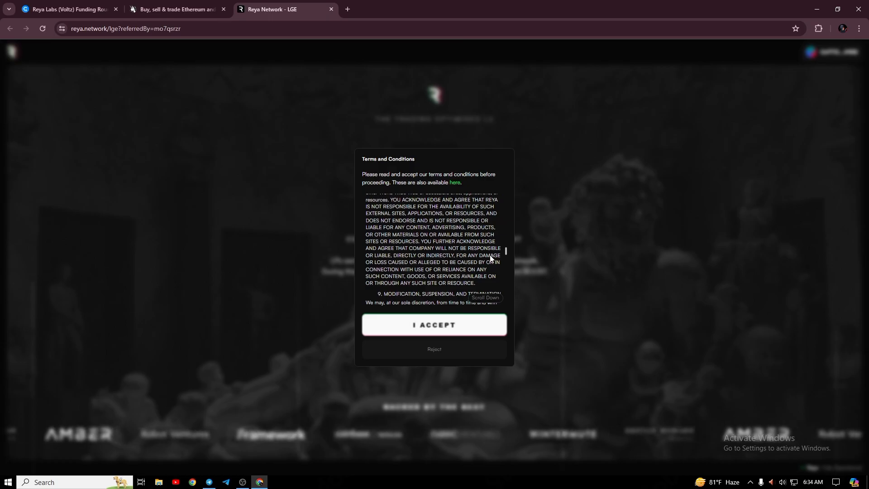
{"action": "scroll", "coordinate": [492, 263], "scroll_direction": "down", "scroll_amount": 6}
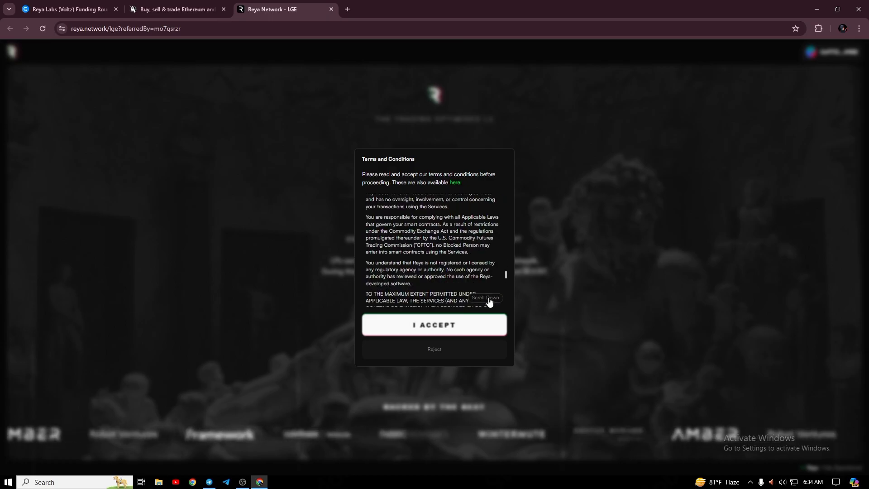
{"action": "scroll", "coordinate": [489, 302], "scroll_direction": "down", "scroll_amount": 10}
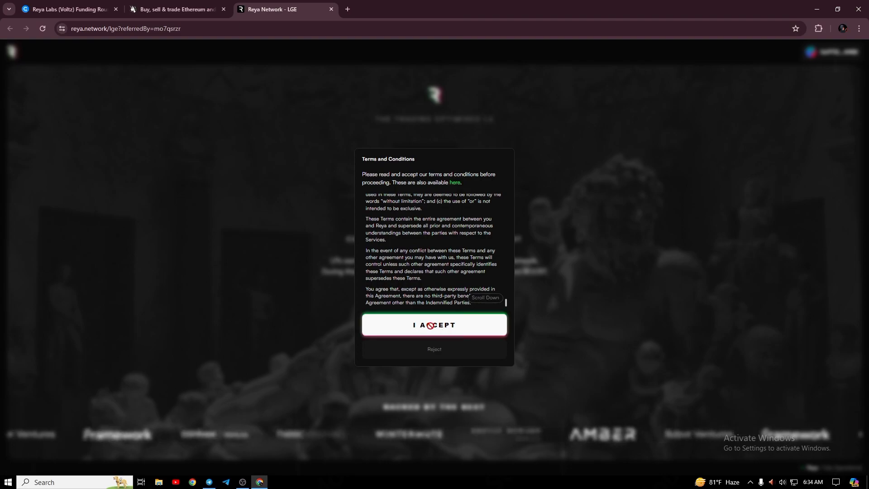
{"action": "left_click", "coordinate": [476, 323]}
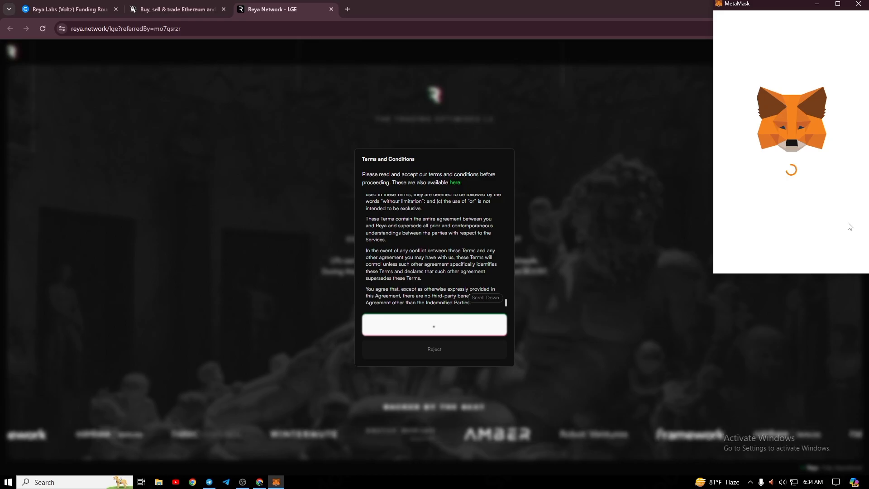
{"action": "left_click", "coordinate": [837, 256]}
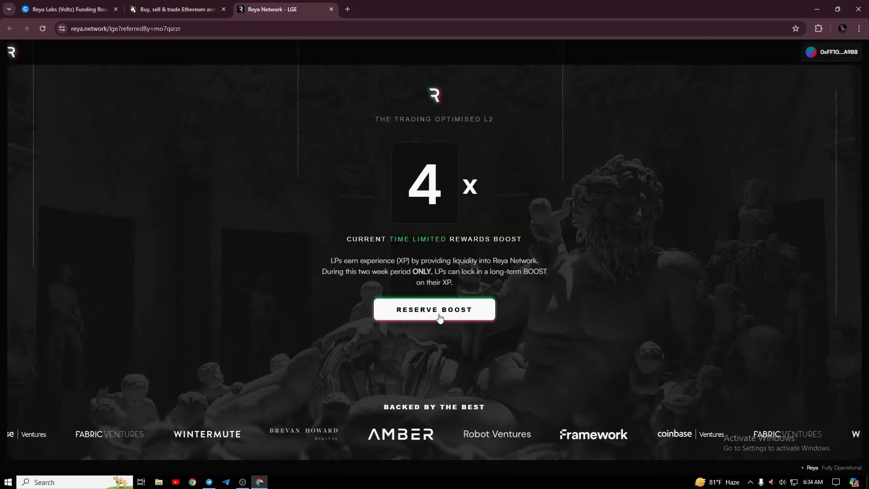
Step: Reserve the boost with the maximum 10.3 USDC.e as the deposit amount and approve its spending cap in MetaMask
{"action": "left_click", "coordinate": [438, 314]}
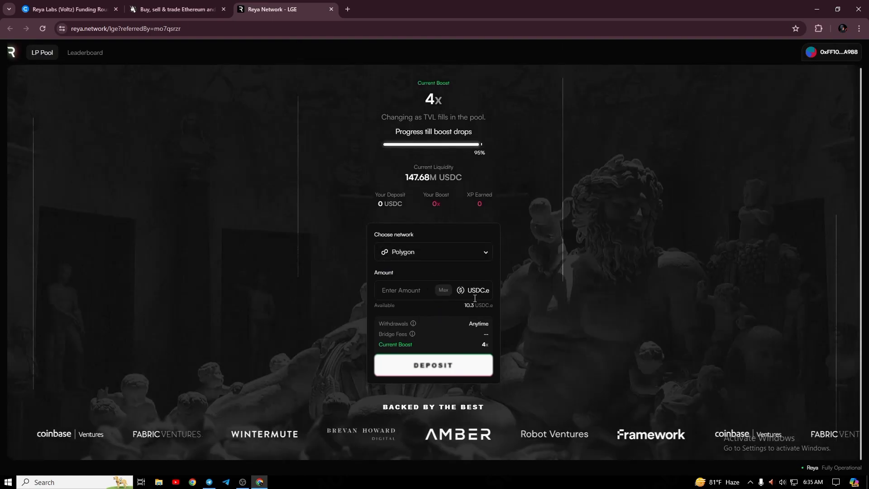
{"action": "left_click", "coordinate": [444, 290]}
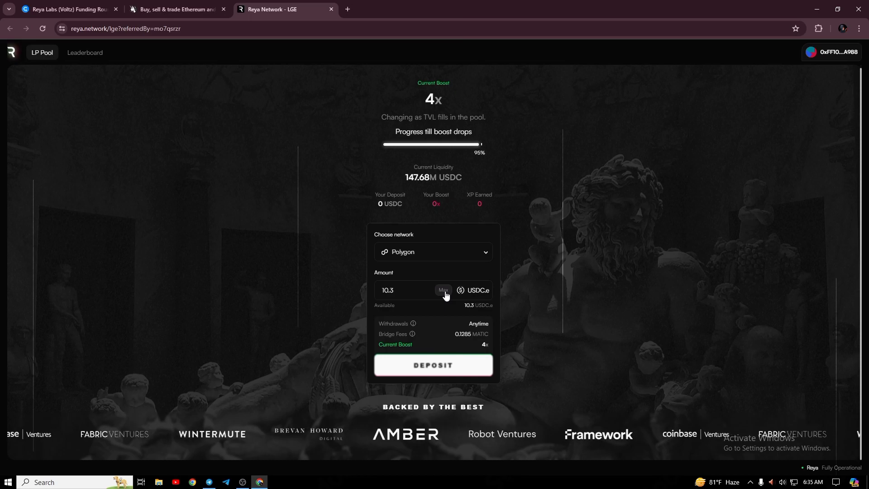
{"action": "left_click", "coordinate": [436, 366]}
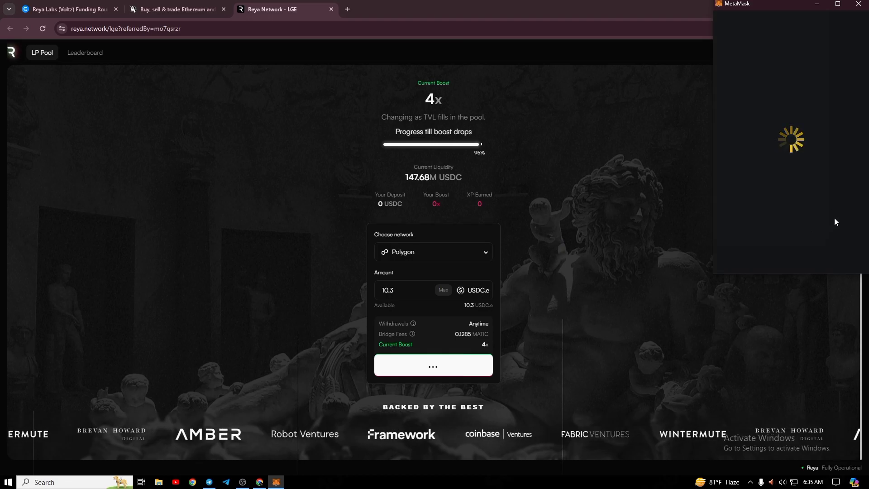
{"action": "scroll", "coordinate": [834, 188], "scroll_direction": "down", "scroll_amount": 2}
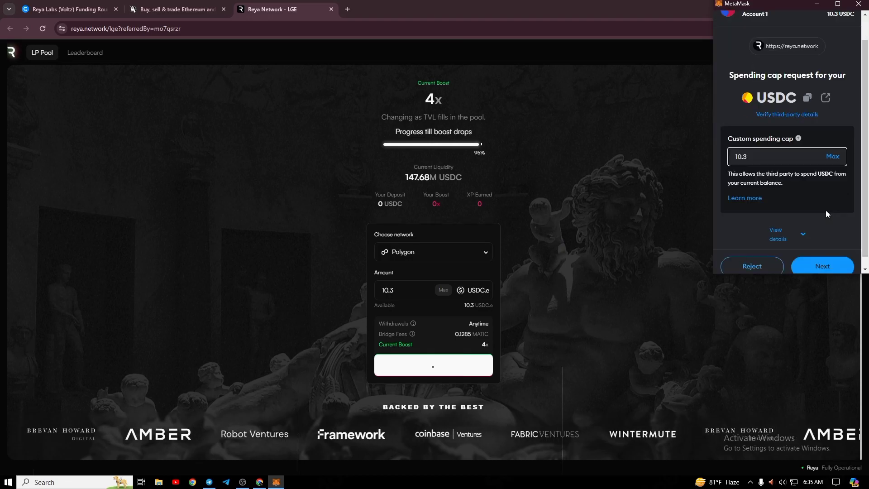
{"action": "left_click", "coordinate": [823, 256]}
{"action": "left_click", "coordinate": [823, 255]}
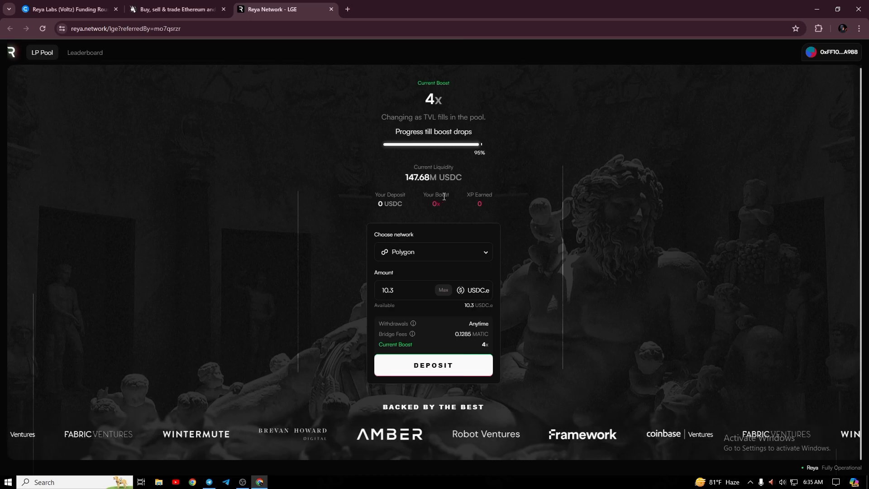
Step: Deposit the 10.3 USDC.e into the Reya pool and confirm the transaction in MetaMask
{"action": "left_click", "coordinate": [444, 365]}
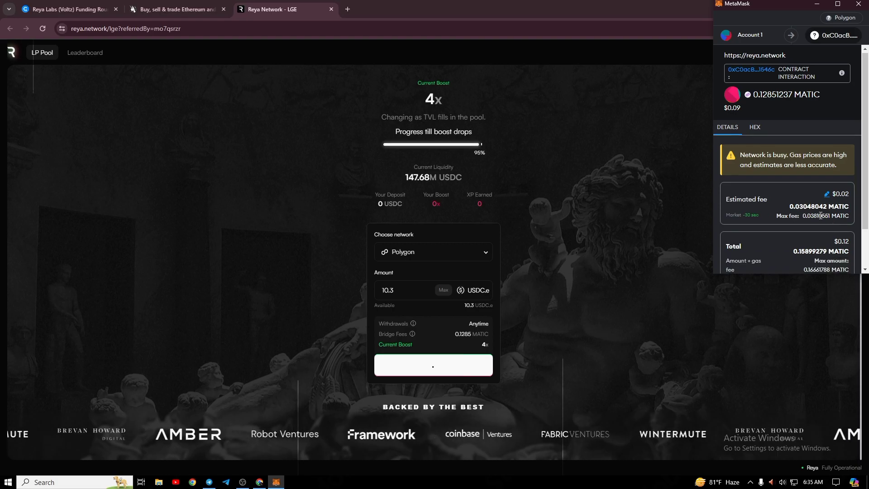
{"action": "scroll", "coordinate": [824, 227], "scroll_direction": "down", "scroll_amount": 2}
{"action": "left_click", "coordinate": [823, 256]}
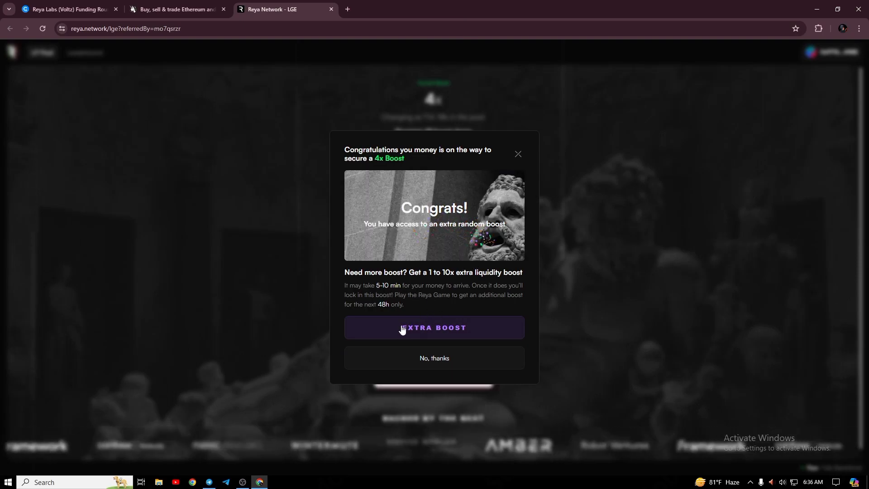
Step: Pick a son of Chronos for the extra random boost and open the tweet for the extra 3x boost
{"action": "left_click", "coordinate": [434, 327]}
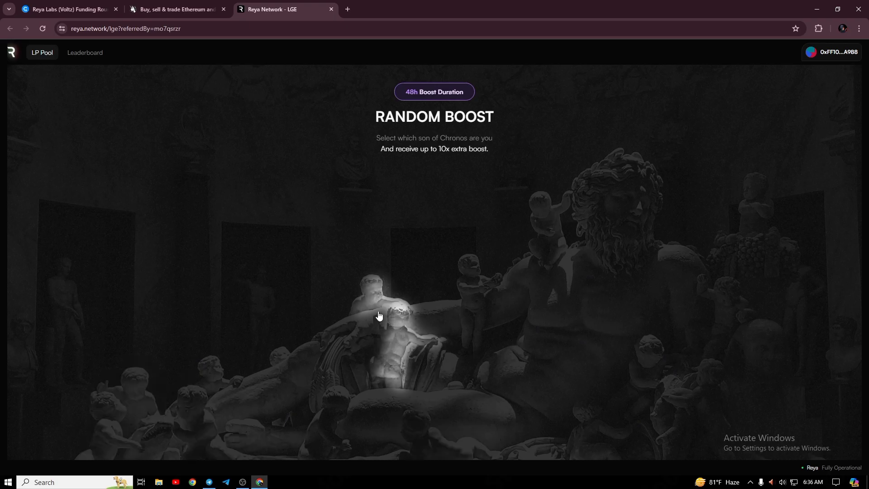
{"action": "left_click", "coordinate": [368, 294]}
{"action": "left_click", "coordinate": [389, 234]}
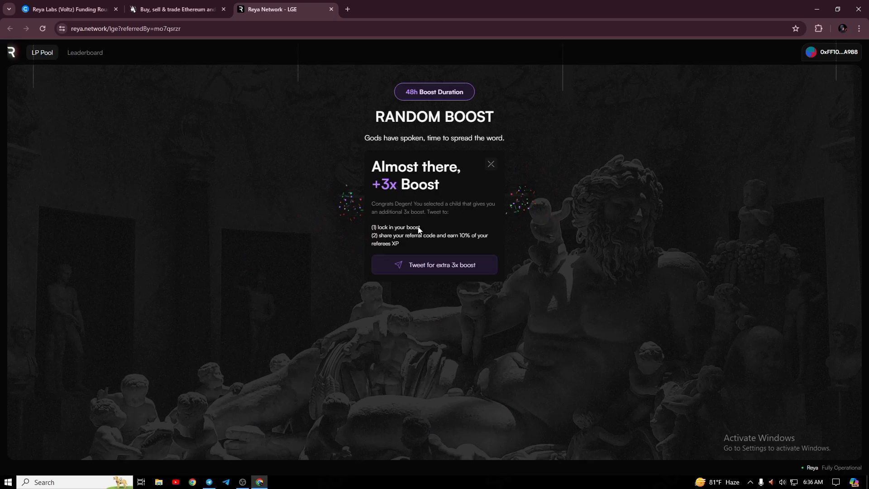
{"action": "left_click", "coordinate": [430, 266]}
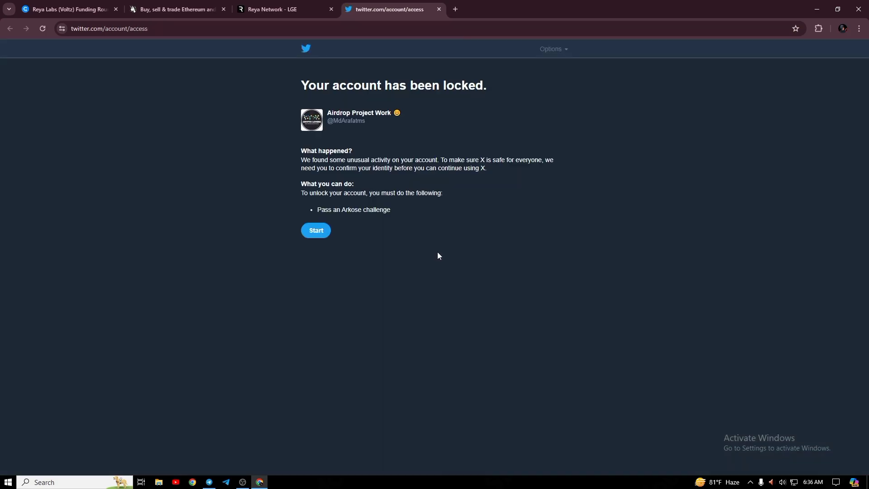
Step: Start the identity check that unlocks the Twitter account and return to the Reya Network page
{"action": "left_click", "coordinate": [321, 234]}
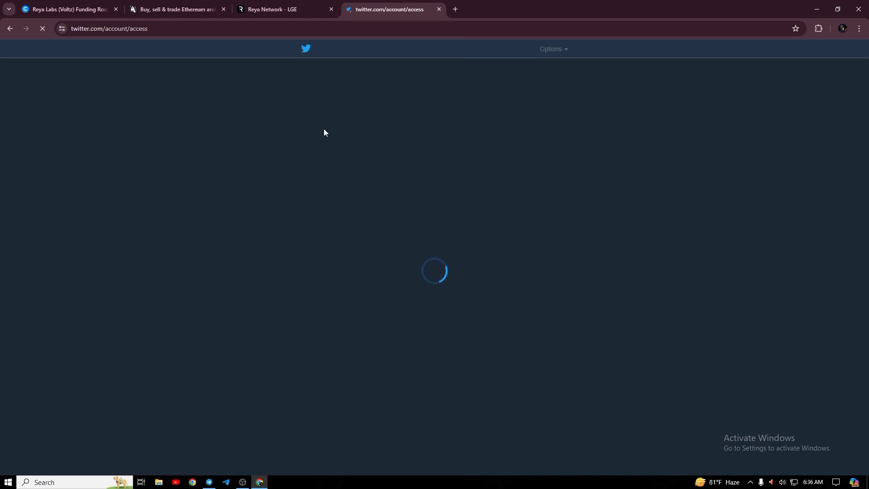
{"action": "left_click", "coordinate": [240, 480]}
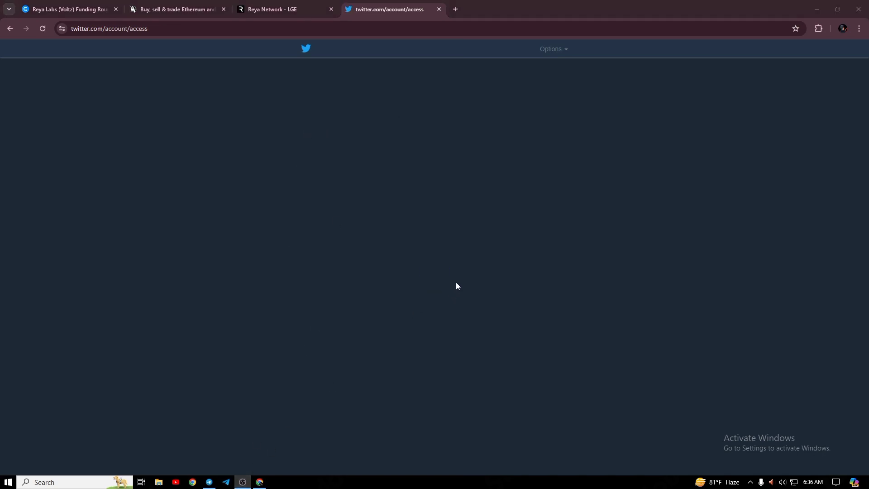
{"action": "key", "text": "ctrl+shift+Tab"}
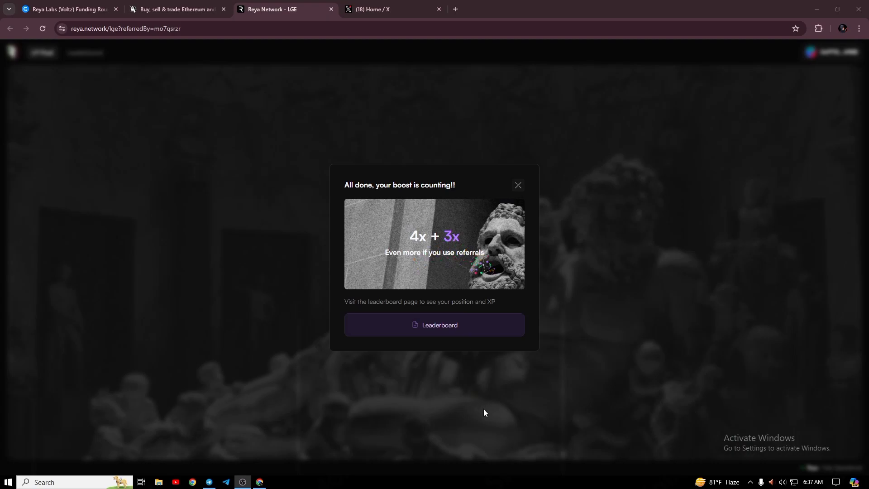
{"action": "left_click", "coordinate": [602, 58]}
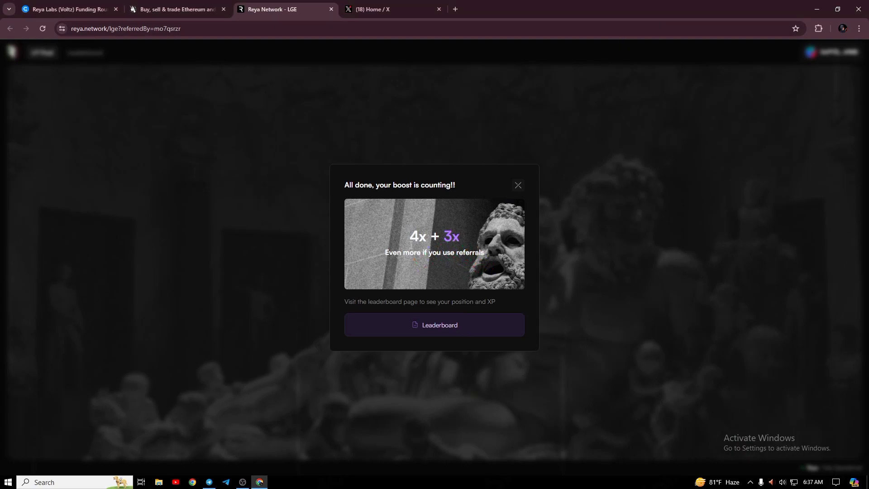
Step: View the wallet's position on the Reya leaderboard and open its referrals
{"action": "left_click", "coordinate": [436, 325]}
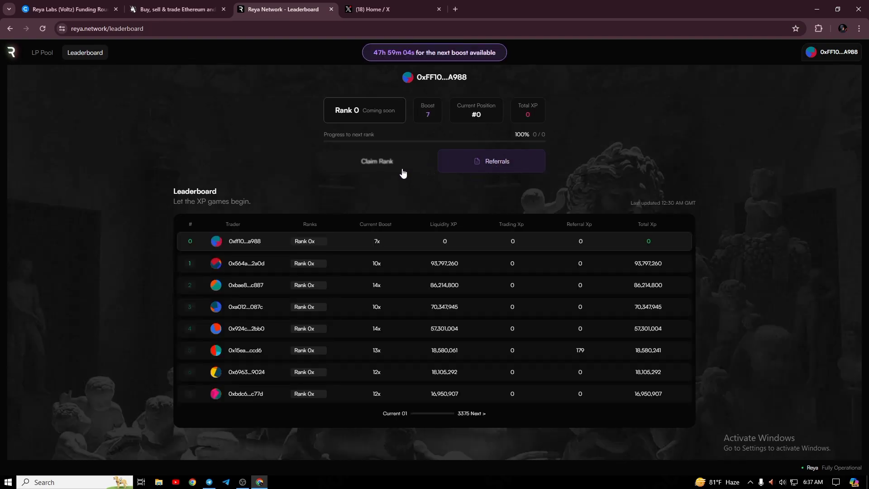
{"action": "left_click", "coordinate": [480, 169]}
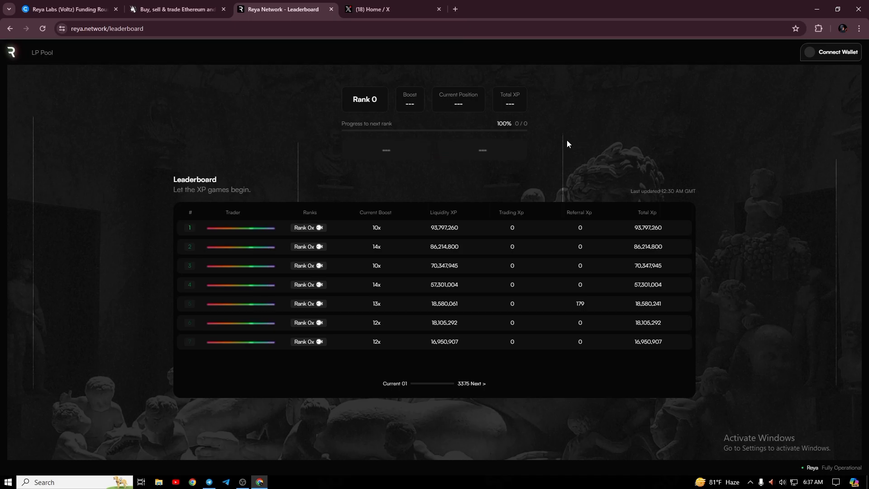
Step: Reconnect Account 1 of the MetaMask wallet to the Reya leaderboard page
{"action": "left_click", "coordinate": [820, 47]}
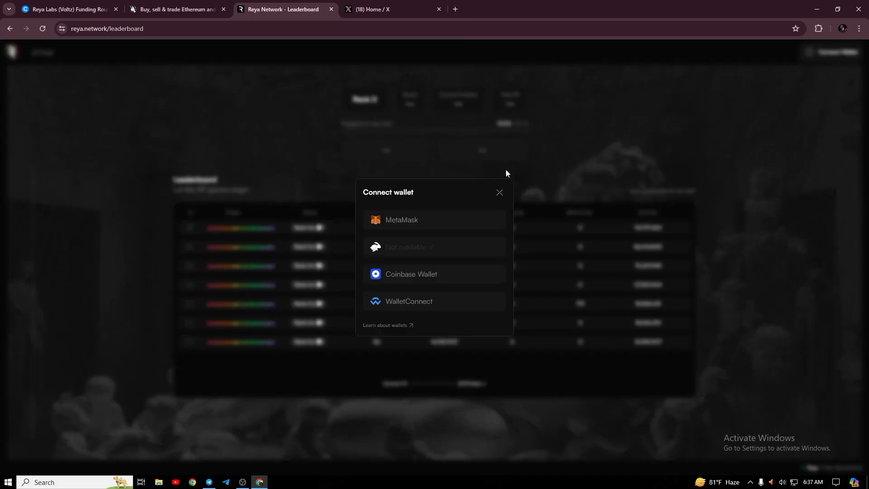
{"action": "left_click", "coordinate": [427, 225]}
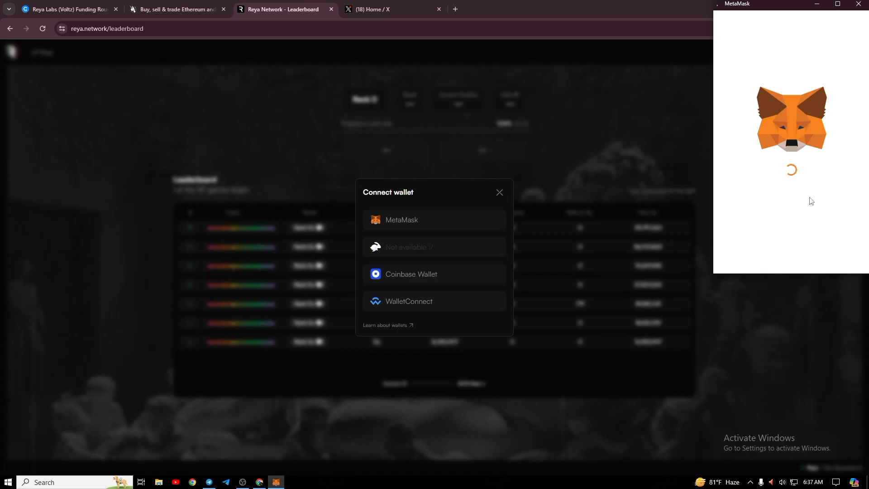
{"action": "left_click", "coordinate": [828, 257]}
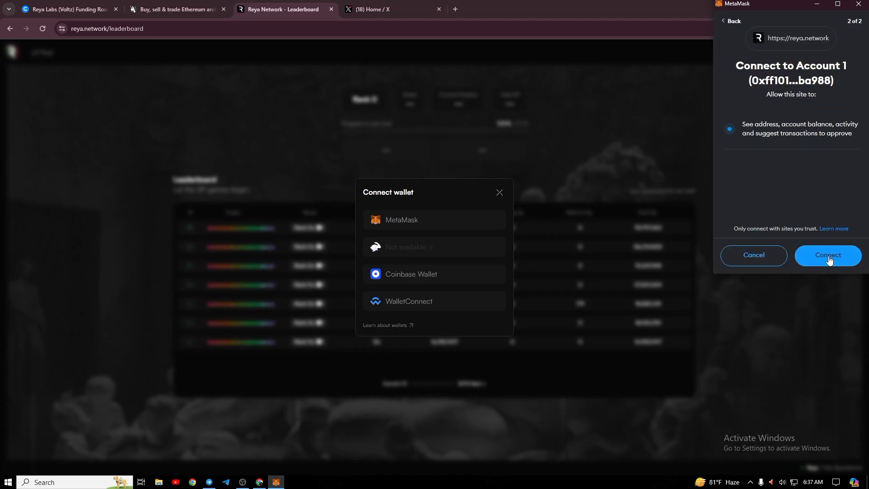
{"action": "left_click", "coordinate": [827, 256]}
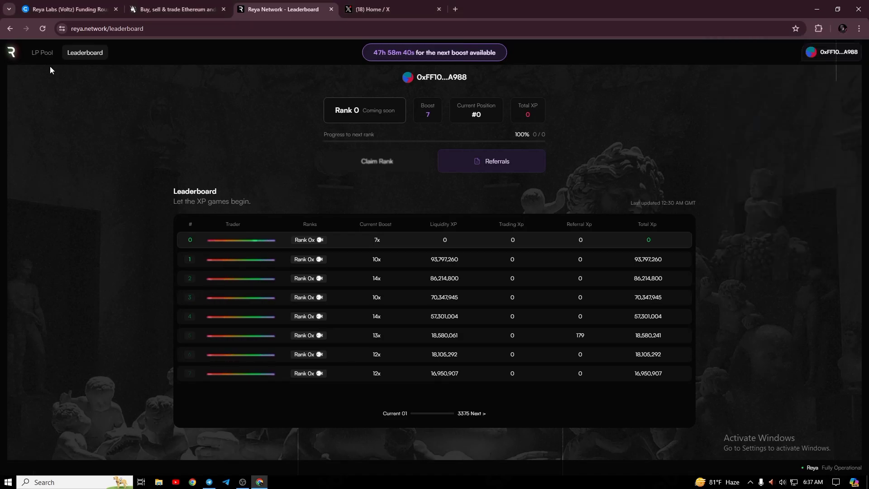
Step: Return to the LP pool's deposit page and check the pending deposit, the boost and the XP earned
{"action": "left_click", "coordinate": [43, 53]}
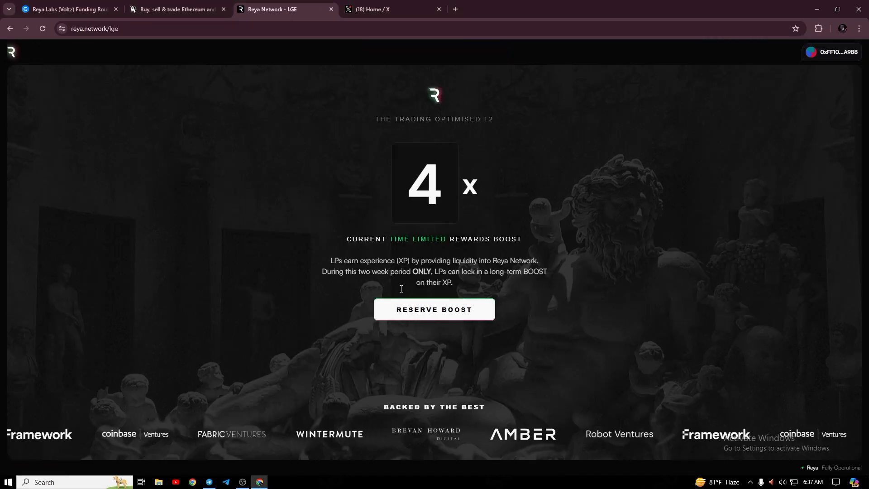
{"action": "left_click", "coordinate": [414, 308]}
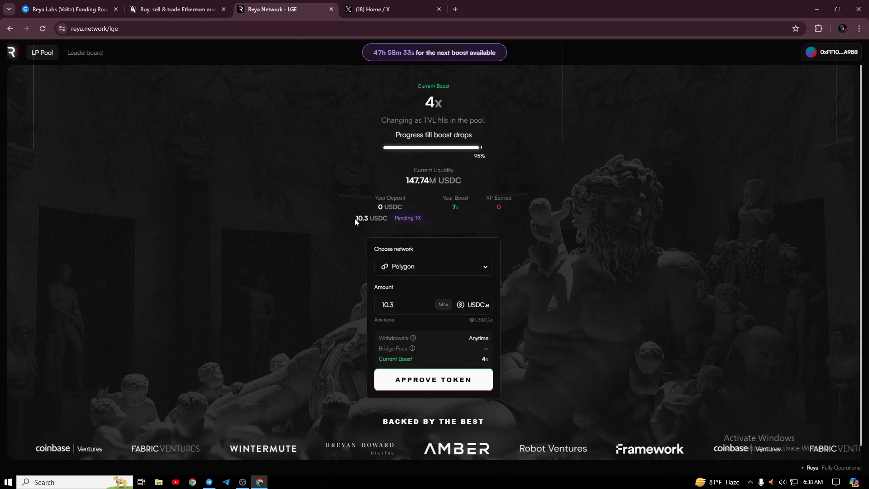
{"action": "mouse_move", "coordinate": [355, 218]}
{"action": "left_mouse_down"}
{"action": "mouse_move", "coordinate": [387, 217]}
{"action": "mouse_move", "coordinate": [367, 218]}
{"action": "left_mouse_up"}
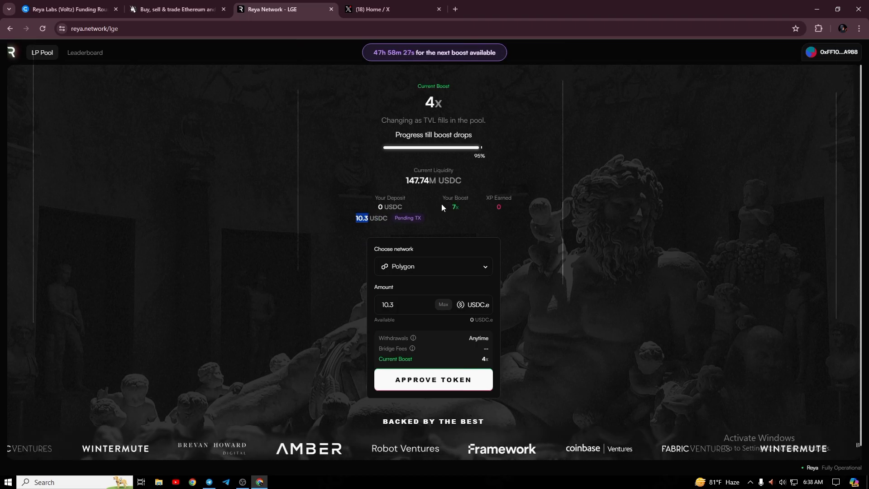
{"action": "left_click_drag", "start_coordinate": [445, 203], "coordinate": [510, 197]}
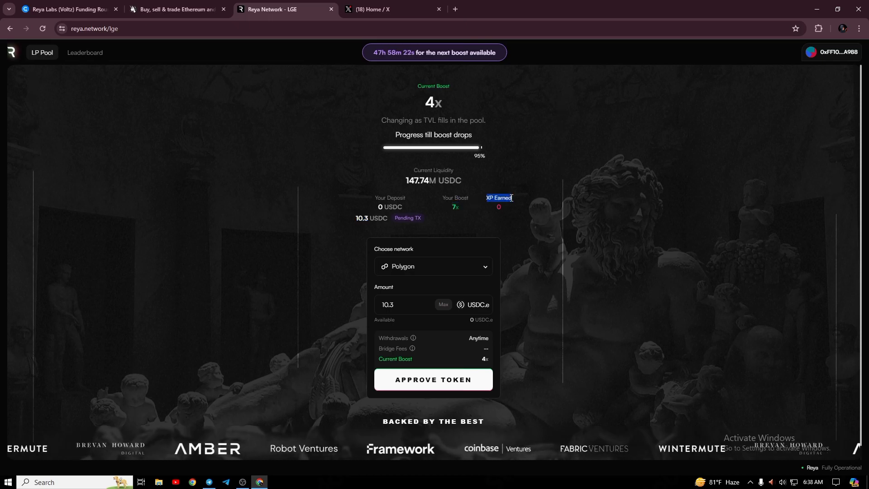